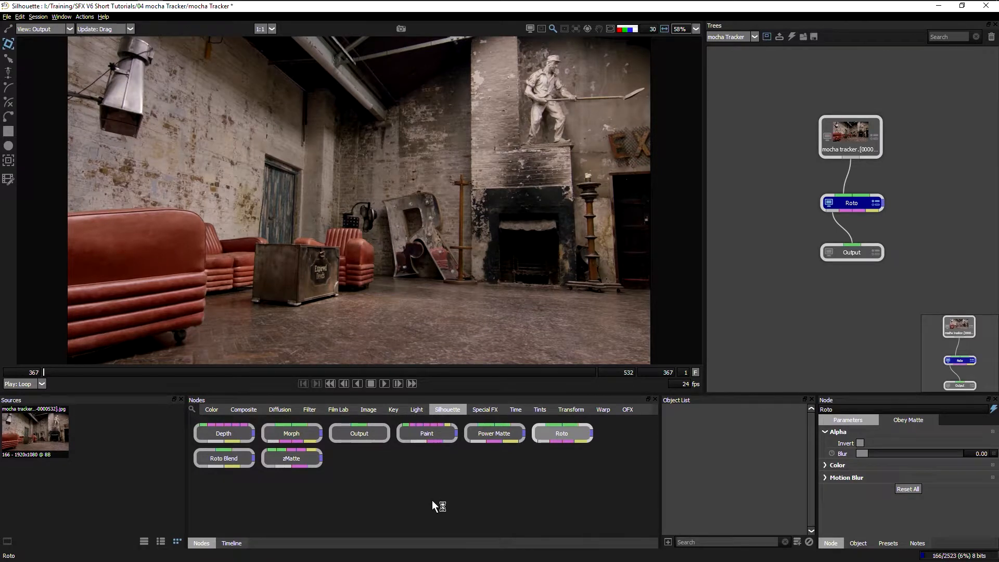
# - Create a layer named Box side and draw a square shape fitted to the corners of the wooden box's lettered side
pyautogui.click(797, 542)
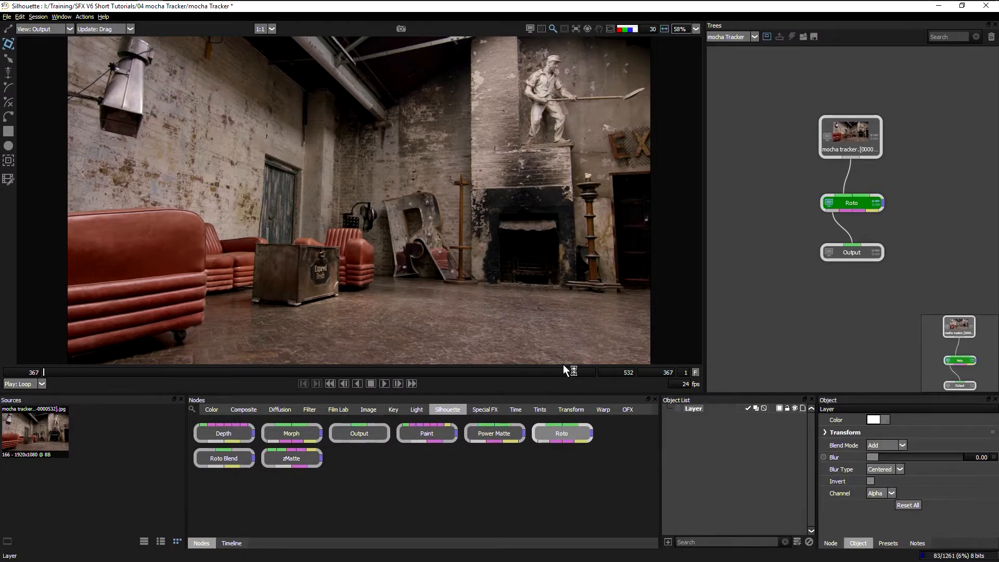
pyautogui.doubleClick(692, 410)
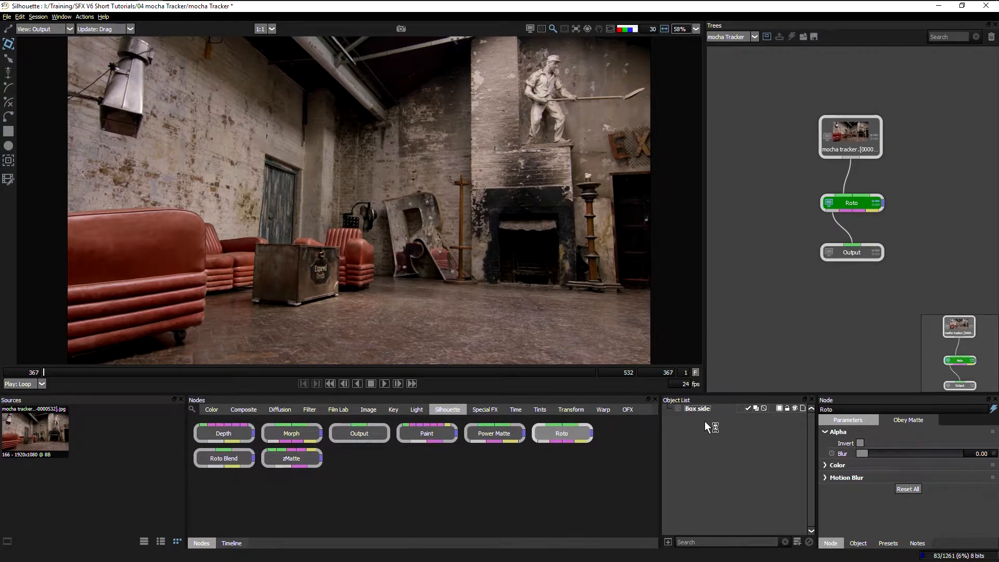
pyautogui.click(8, 130)
pyautogui.moveTo(299, 244); pyautogui.dragTo(339, 294)
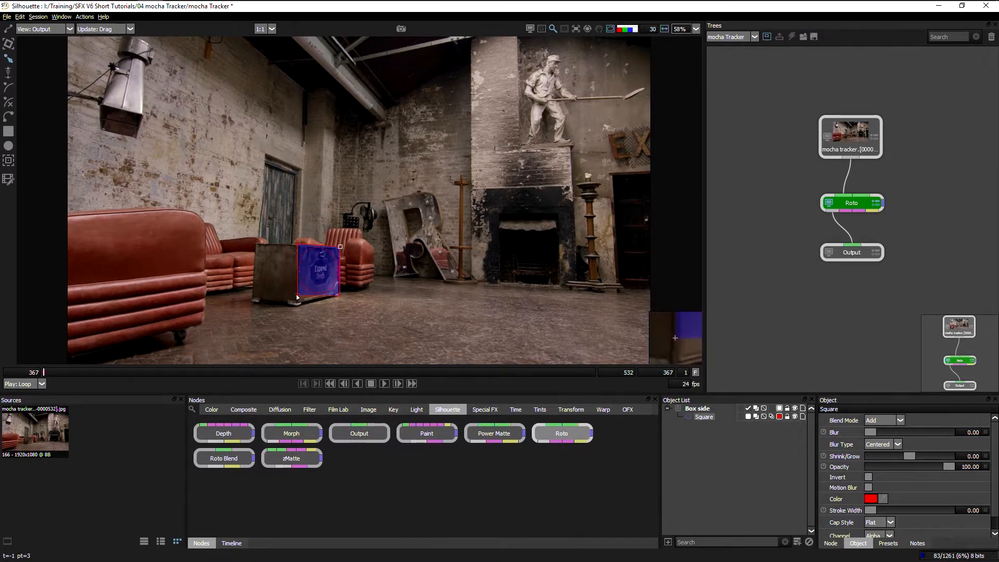
pyautogui.moveTo(295, 295); pyautogui.dragTo(295, 304)
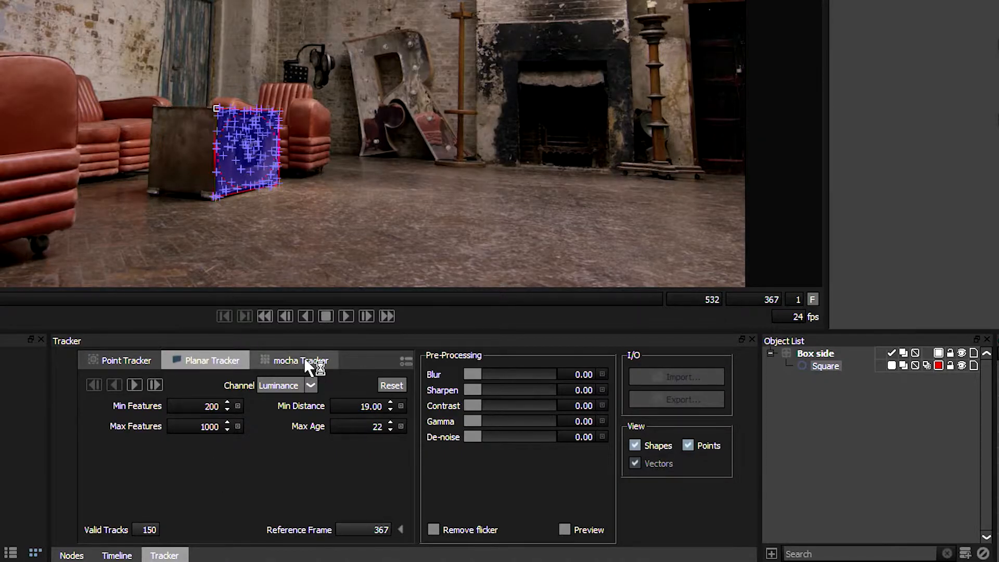
# - Track the box side shape forward through the clip with the mocha Tracker, with Translation, Scale, Rotation, Shear and Perspective enabled
pyautogui.click(306, 359)
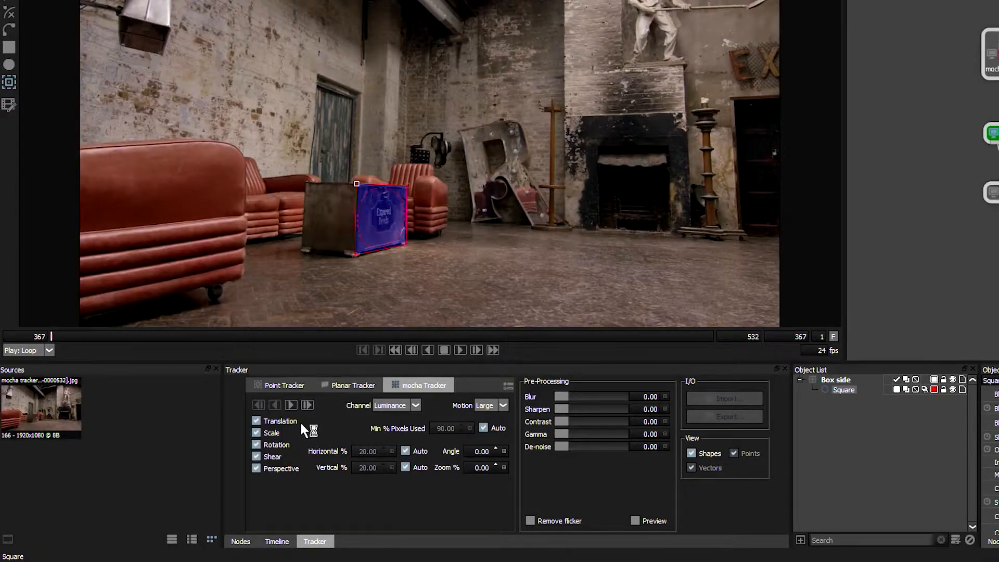
pyautogui.click(257, 433)
pyautogui.click(273, 456)
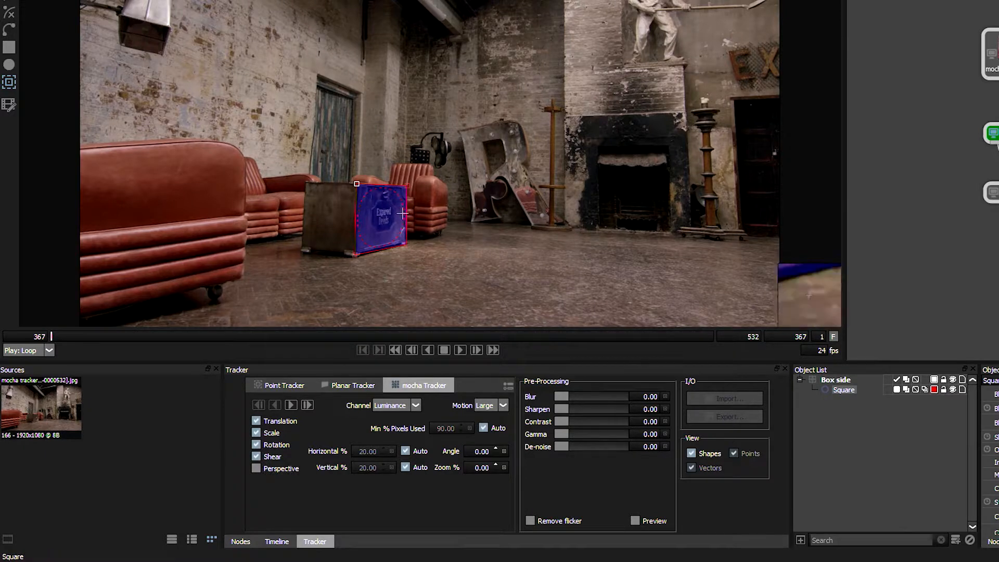
pyautogui.click(272, 470)
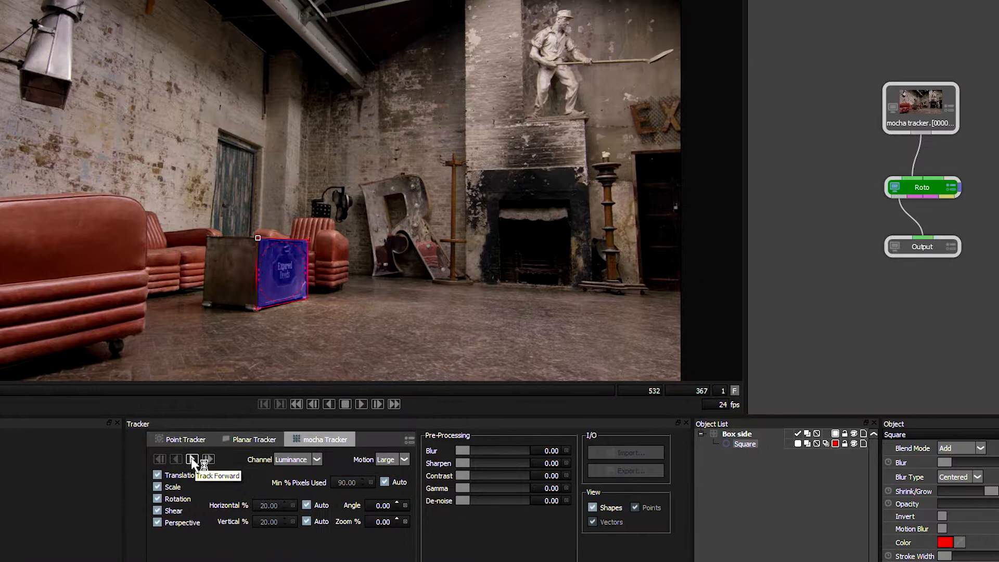
pyautogui.click(292, 406)
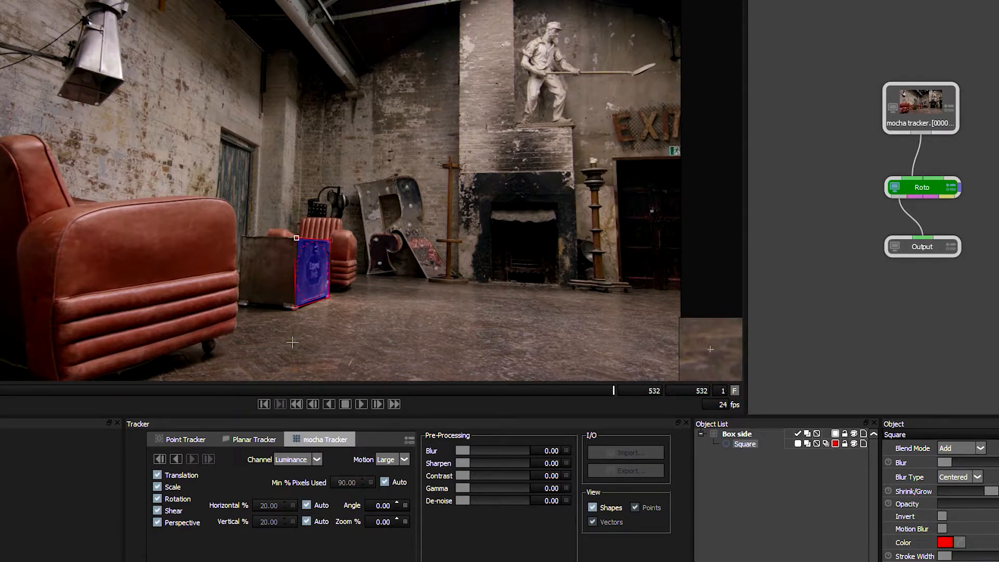
# - Turn off Auto for Min % Pixels Used and review the tracked box shape in playback
pyautogui.click(385, 482)
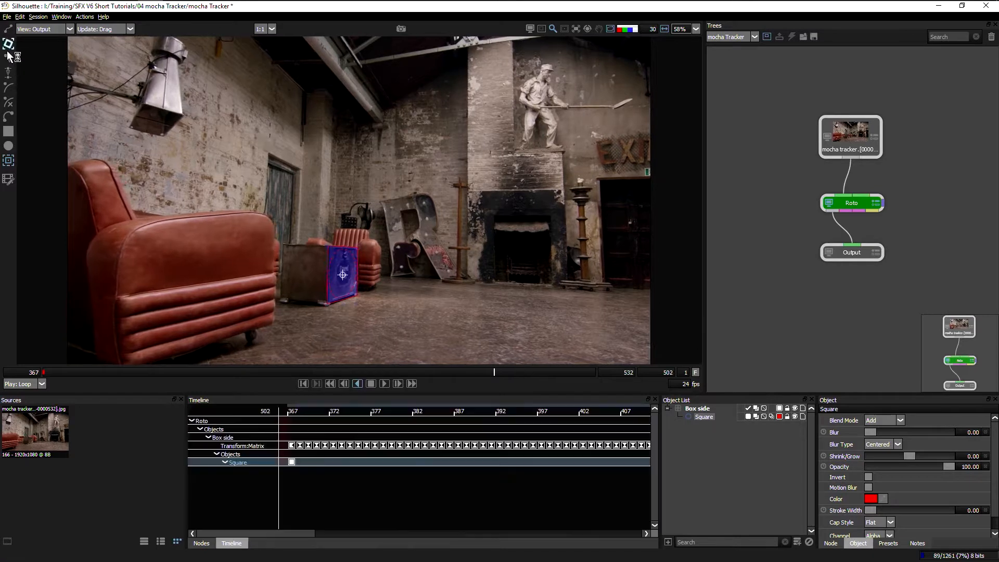
pyautogui.click(364, 379)
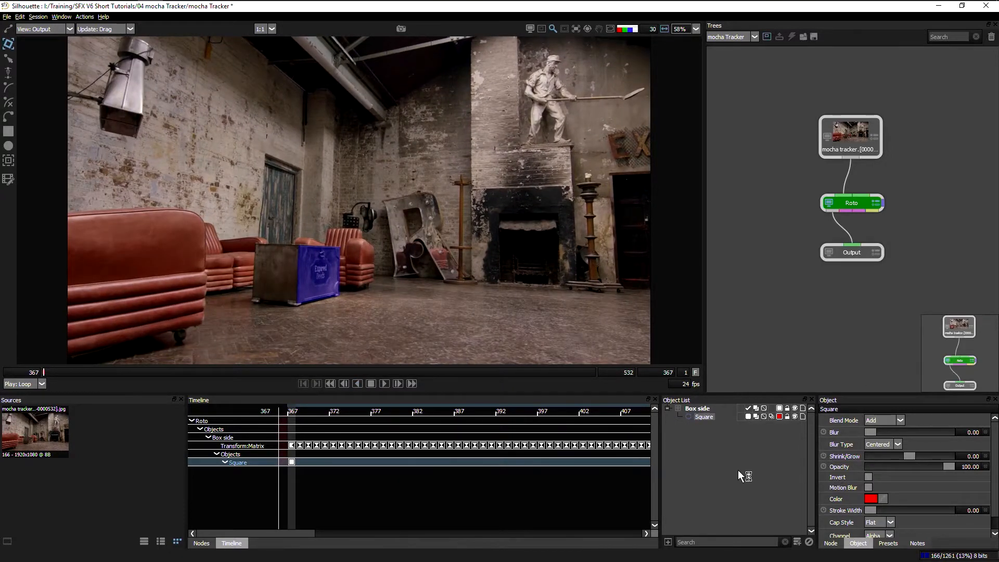
# - Create a separate layer named Rear wall and draw a square shape over the fireplace
pyautogui.click(738, 470)
pyautogui.click(797, 542)
pyautogui.doubleClick(703, 409)
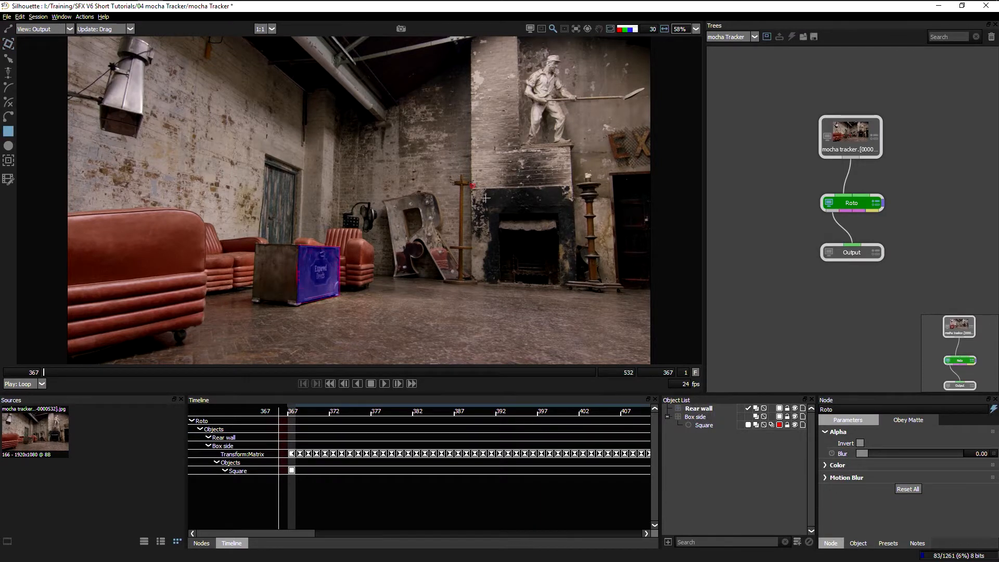
pyautogui.moveTo(474, 187); pyautogui.dragTo(576, 285)
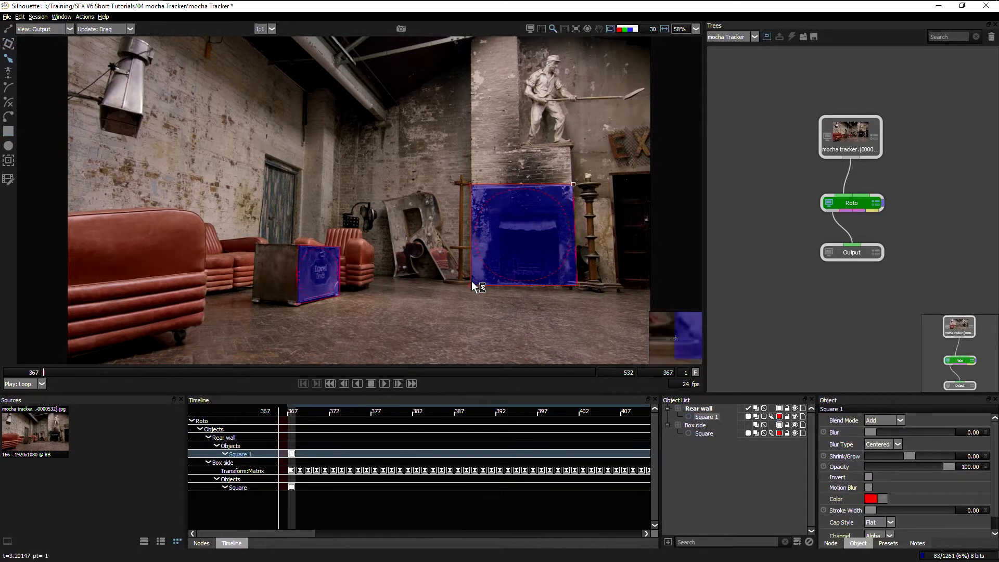
# - Track the fireplace shape with the mocha Tracker, using 35 Min % Pixels Used and Perspective off, and scrub through the result
pyautogui.click(8, 161)
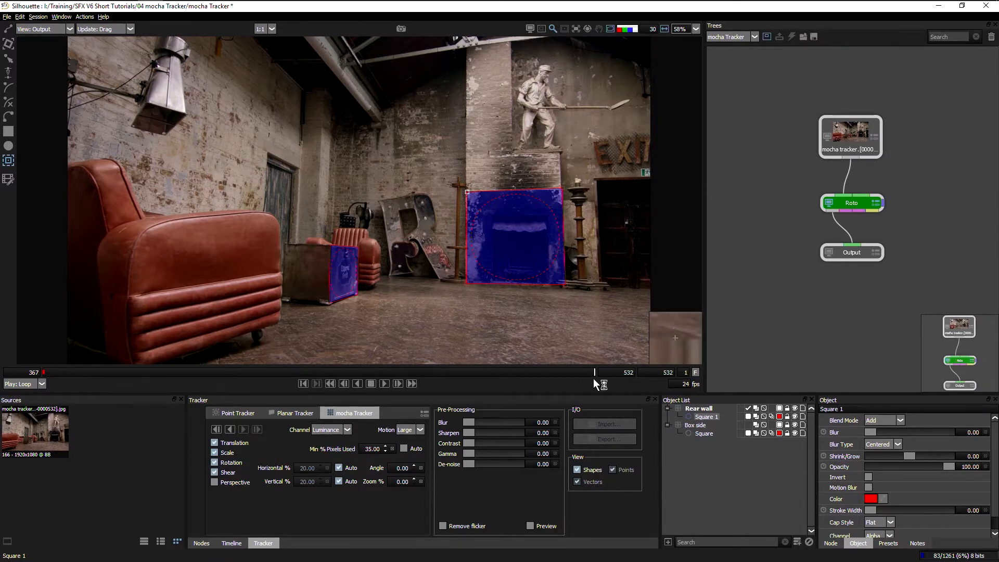
pyautogui.moveTo(594, 372); pyautogui.dragTo(515, 388)
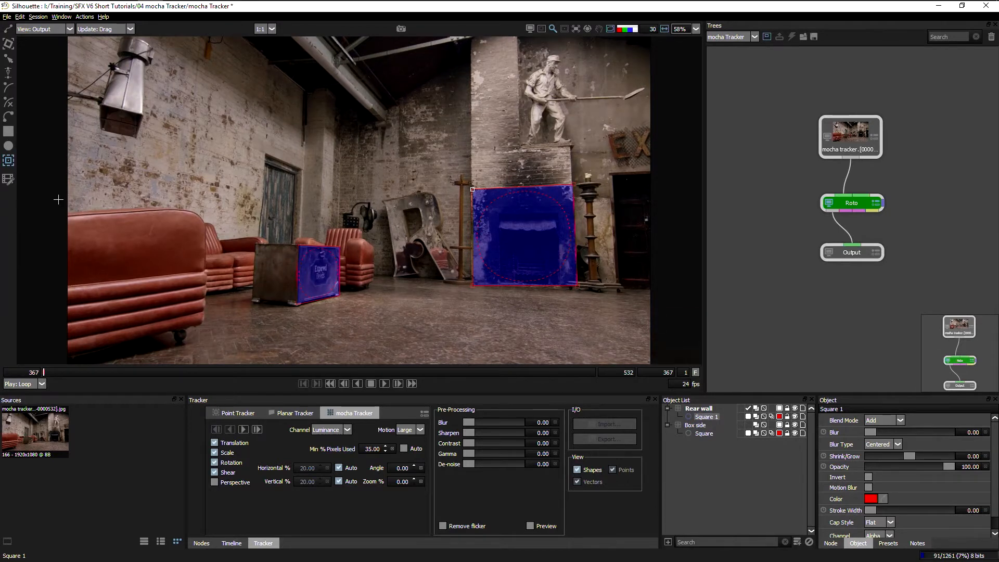
# - Select the Rear wall layer and toggle its fireplace shape's visibility off and back on
pyautogui.click(700, 408)
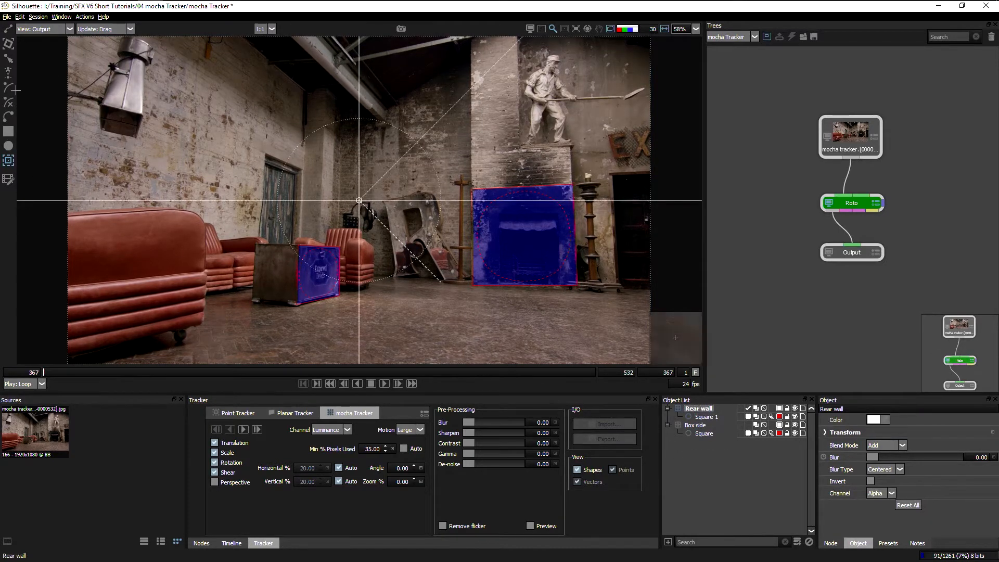
pyautogui.click(793, 417)
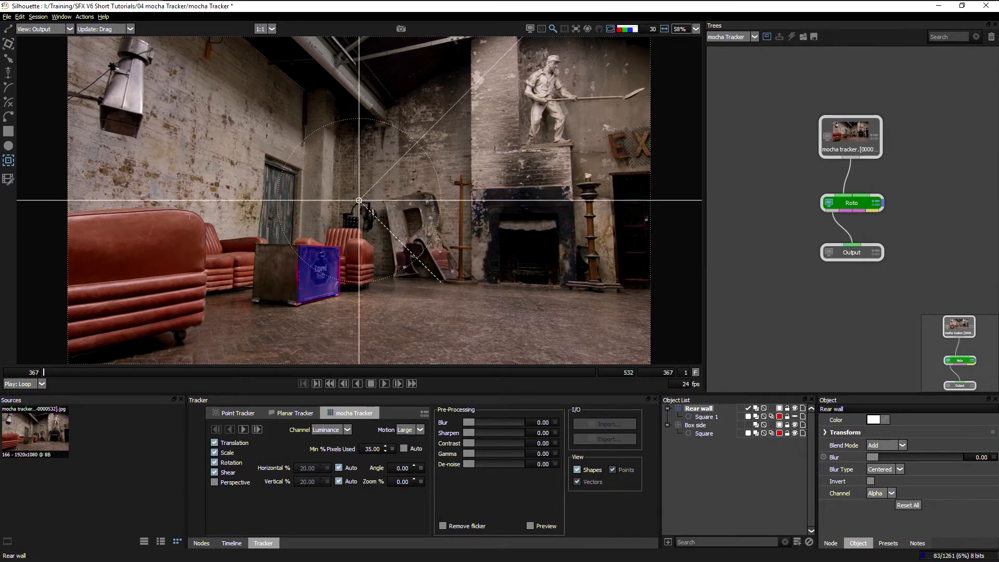
pyautogui.click(793, 416)
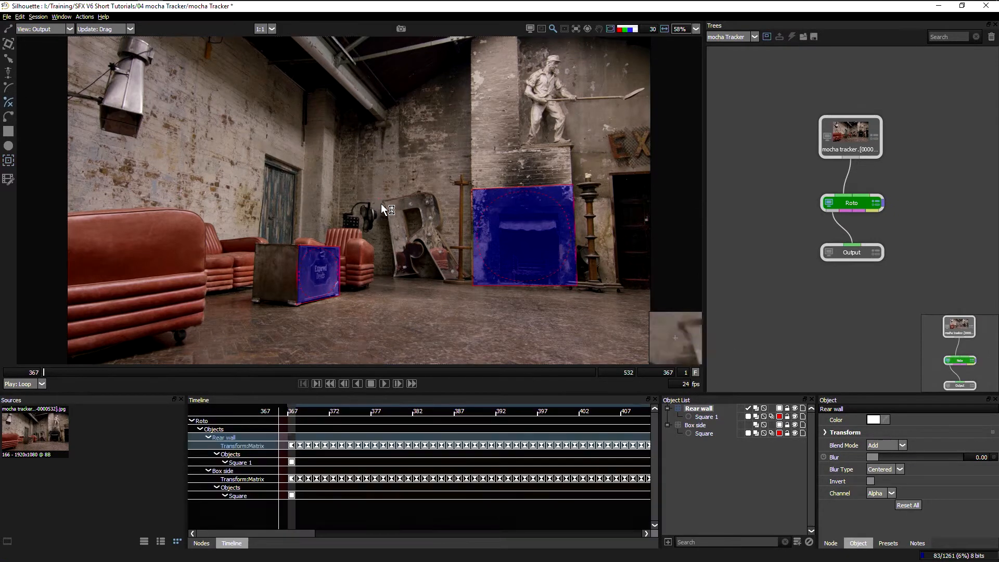
# - Draw an X-spline around the large letter R leaning against the wall, inside the Rear wall layer
pyautogui.click(424, 275)
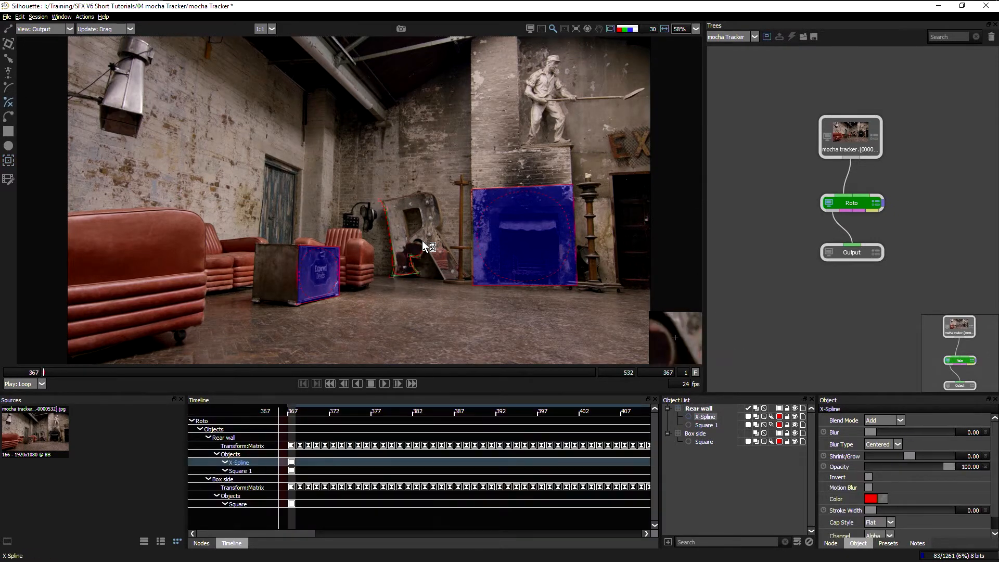
pyautogui.click(463, 281)
pyautogui.click(442, 219)
pyautogui.click(431, 194)
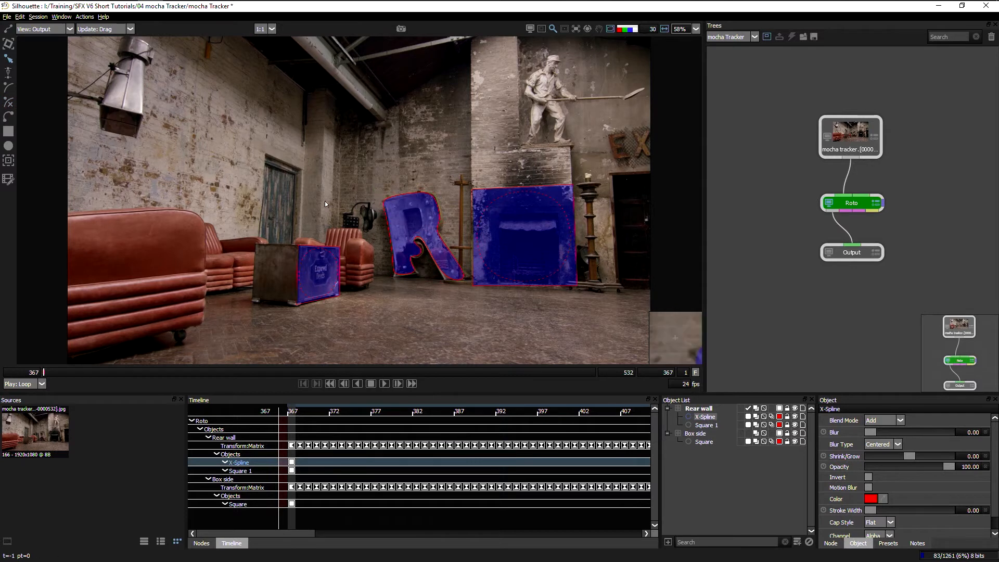
# - Adjust the X-spline's control points to fit the letter R's outer corners, feet and inner curve
pyautogui.click(378, 200)
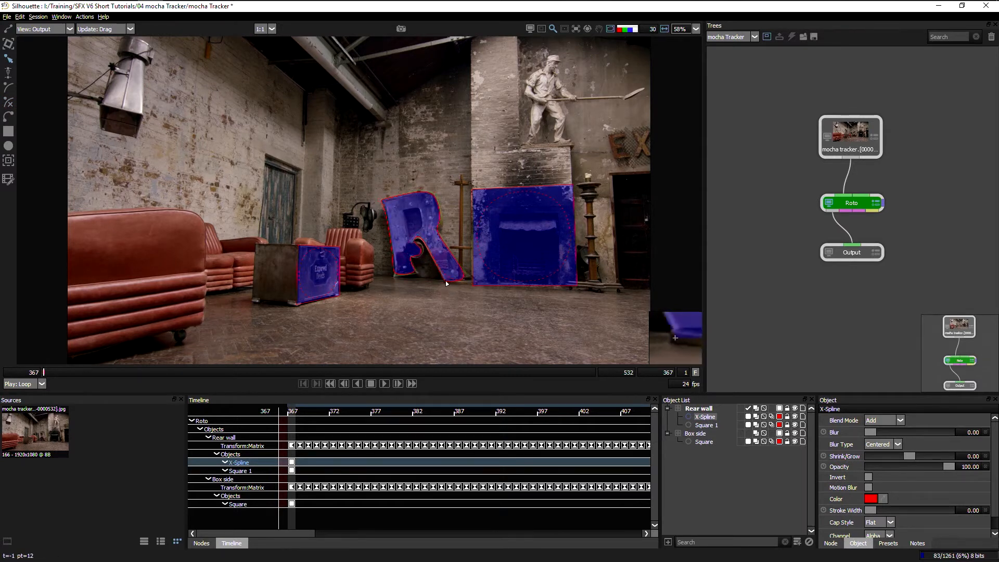
pyautogui.click(475, 283)
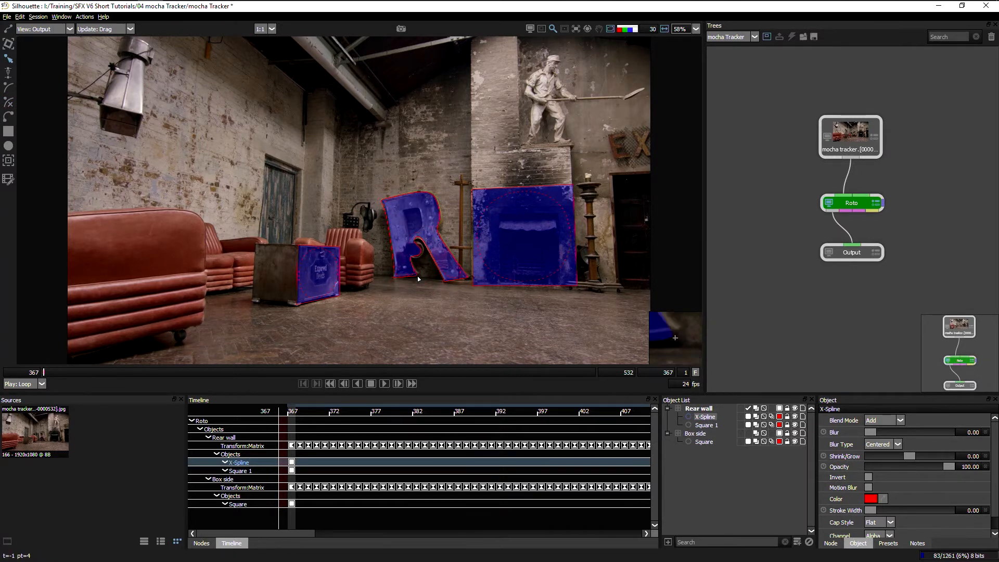
pyautogui.click(413, 267)
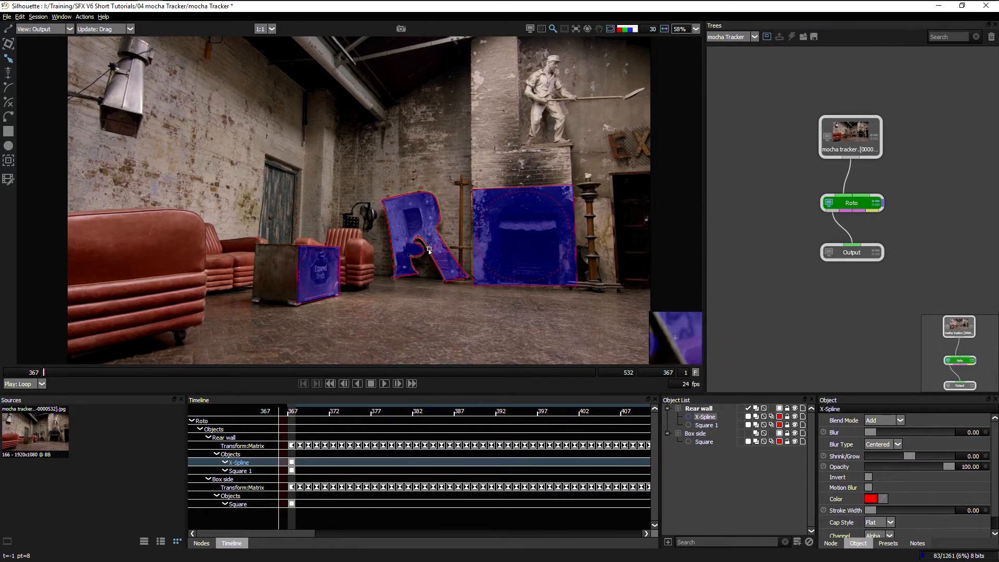
pyautogui.click(416, 245)
pyautogui.moveTo(417, 246); pyautogui.dragTo(424, 242)
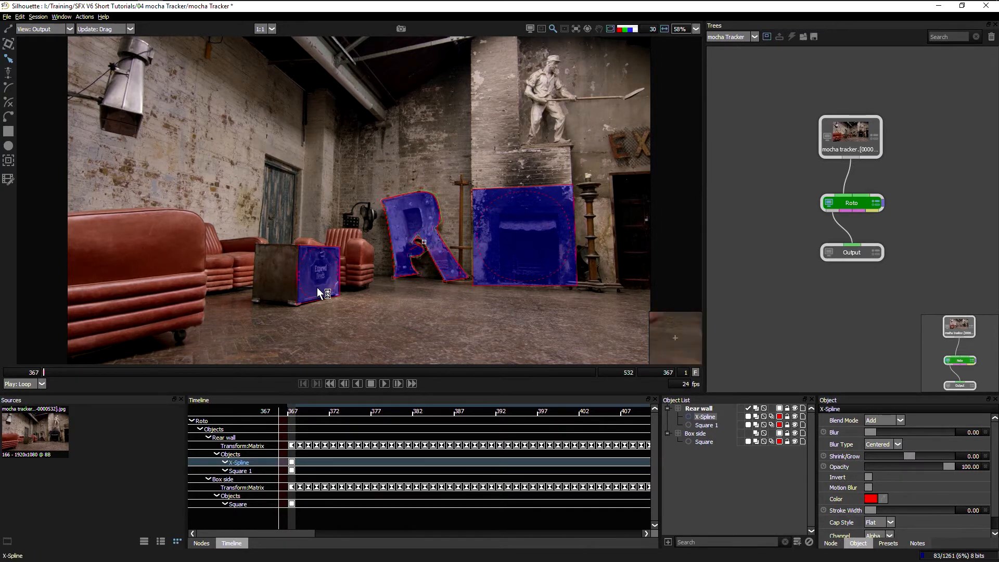
# - Hide the shape outlines in the viewer and play back the clip to check how the shapes follow the footage
pyautogui.click(612, 29)
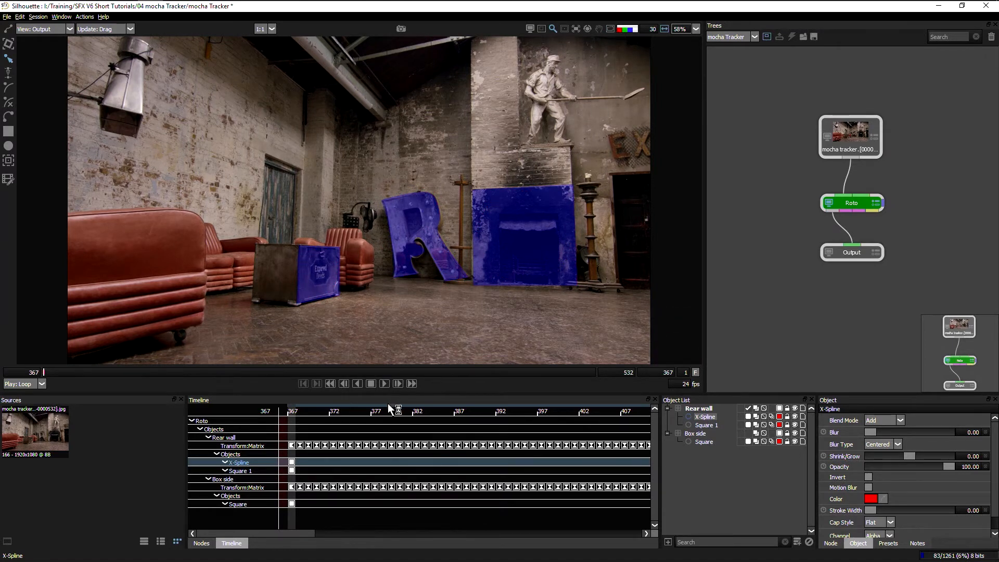
pyautogui.click(383, 383)
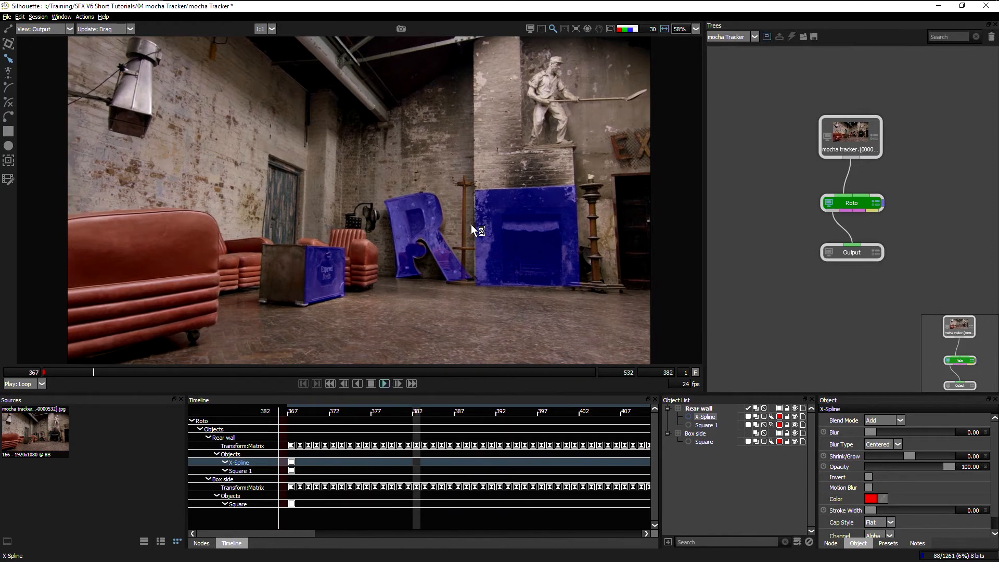